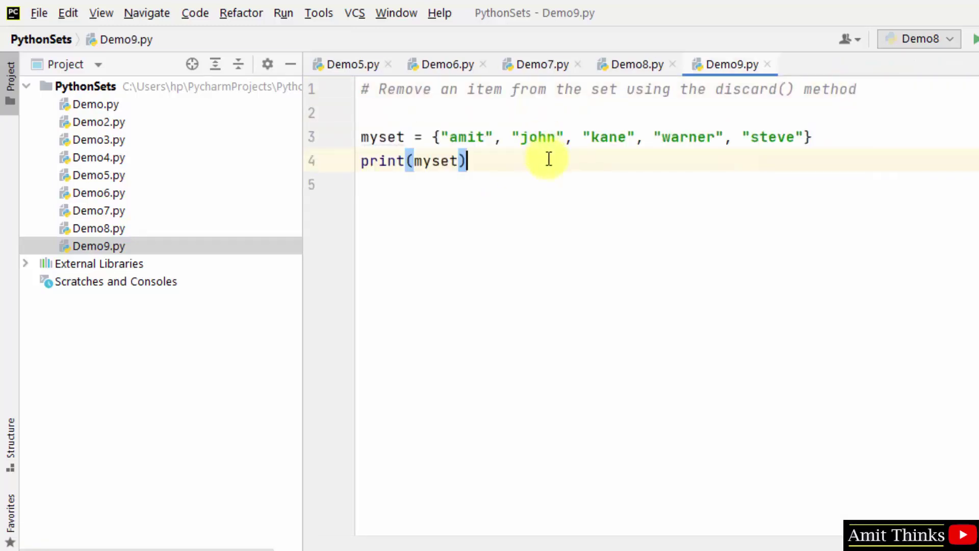
- Add myset.discard("warner") on line 6 and print("\nUpdated Set = ",myset) on line 8
{"action": "key", "text": "Return"}
{"action": "key", "text": "Return"}
{"action": "type", "text": "myset."}
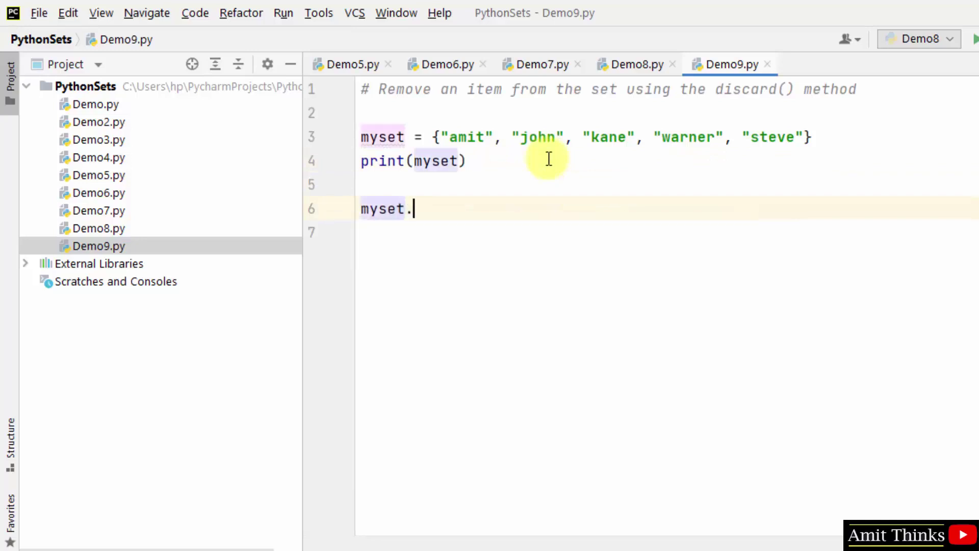
{"action": "type", "text": "dis"}
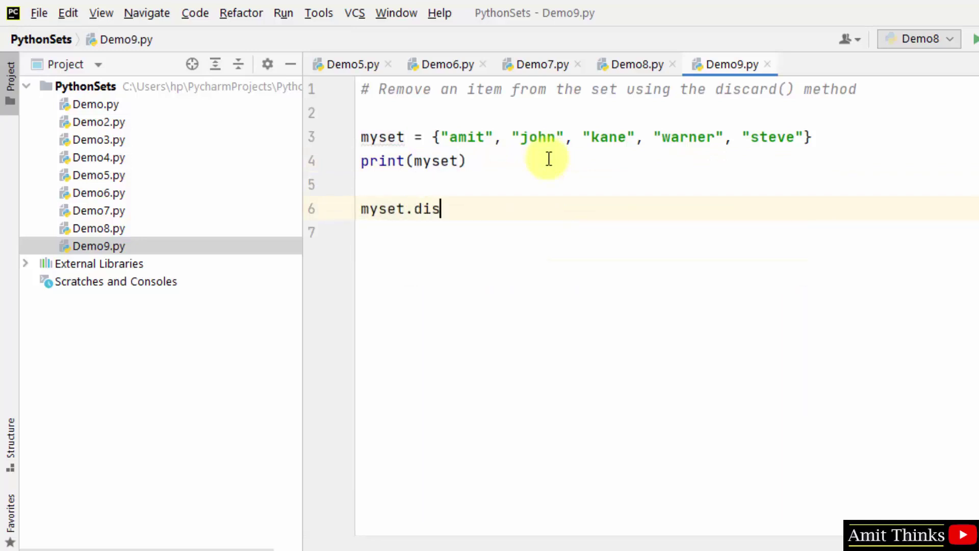
{"action": "key", "text": "Return"}
{"action": "type", "text": "\"wa"}
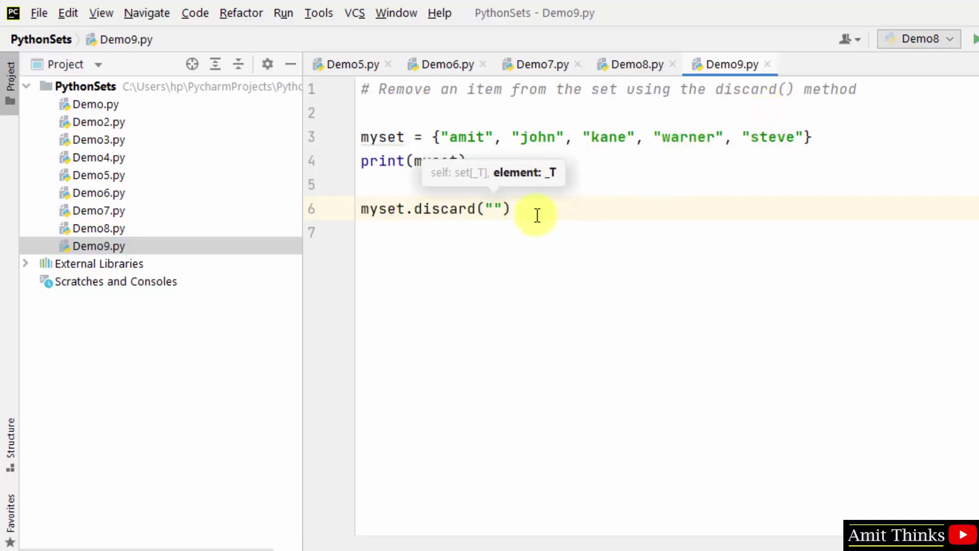
{"action": "type", "text": "rne"}
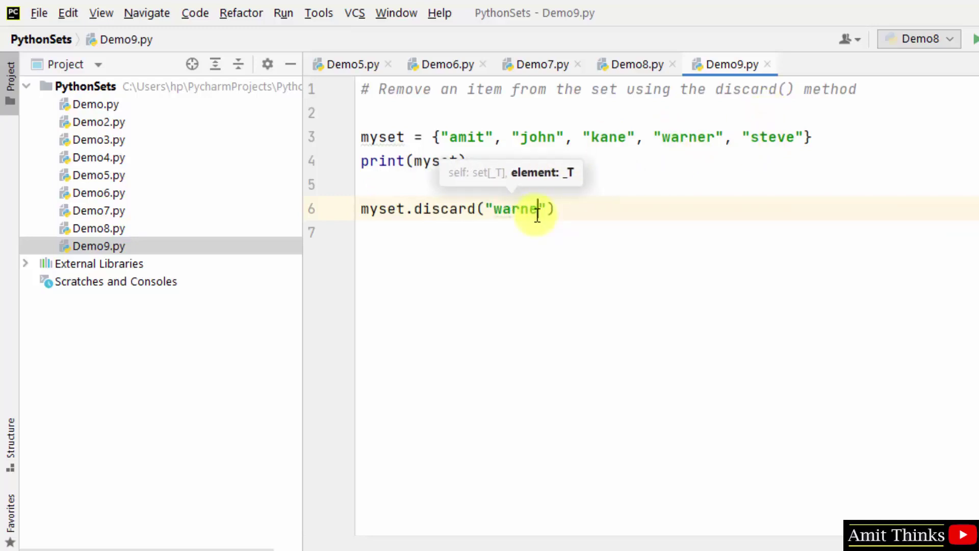
{"action": "type", "text": "r"}
{"action": "left_click", "coordinate": [590, 212]}
{"action": "key", "text": "Return"}
{"action": "key", "text": "Return"}
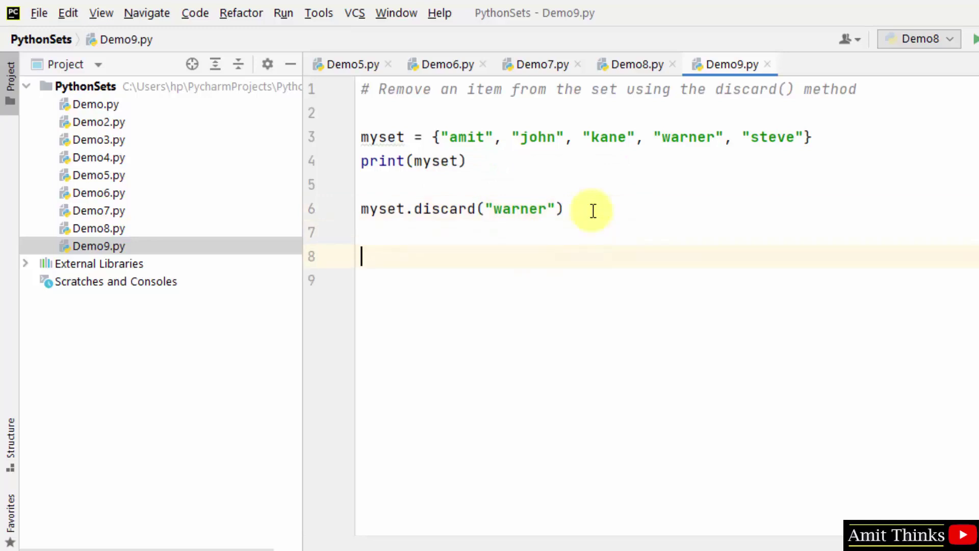
{"action": "type", "text": "print(\"\\nUpdated Set = \",myset)"}
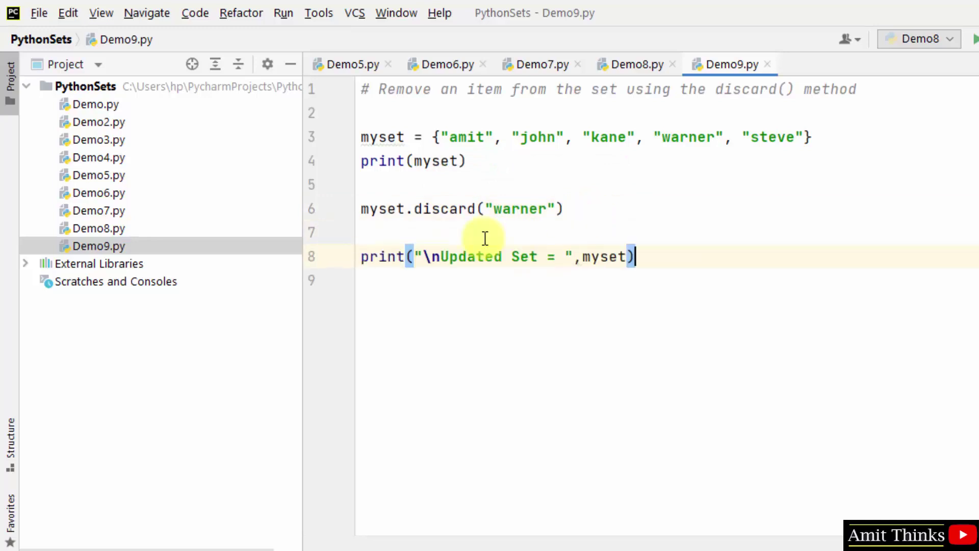
- Run Demo9 and confirm the updated set lacks 'warner', then collapse the Run panel
{"action": "right_click", "coordinate": [651, 245]}
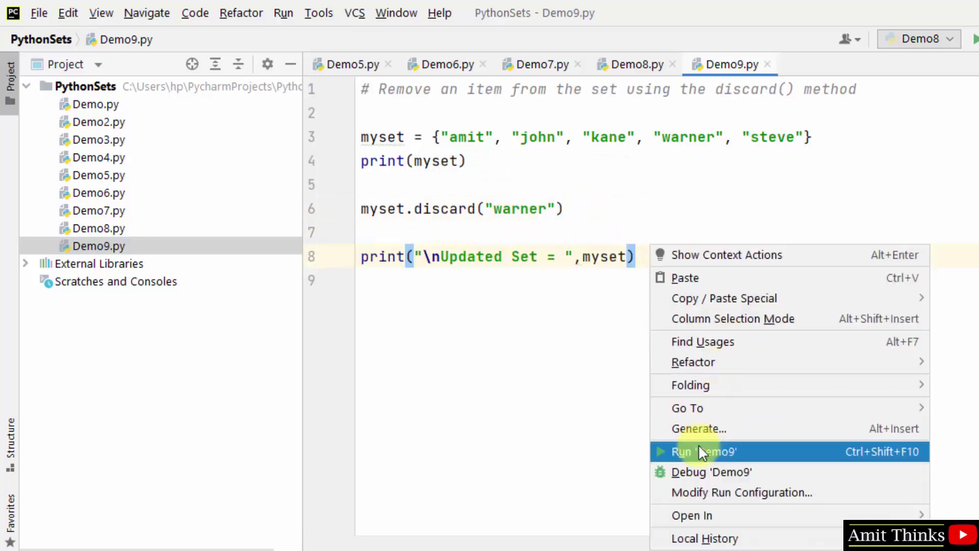
{"action": "left_click", "coordinate": [681, 451]}
{"action": "left_click_drag", "start_coordinate": [583, 534], "coordinate": [567, 322]}
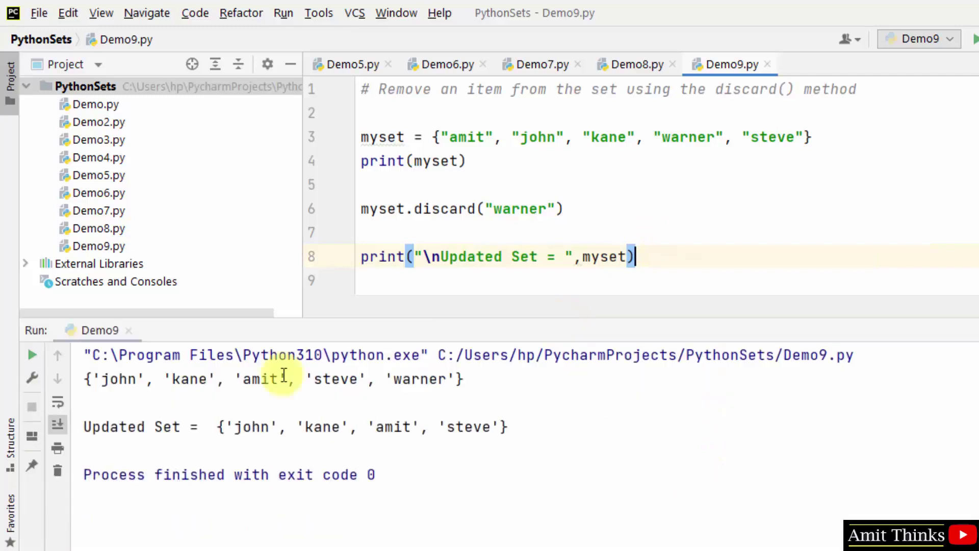
{"action": "triple_click", "coordinate": [163, 379]}
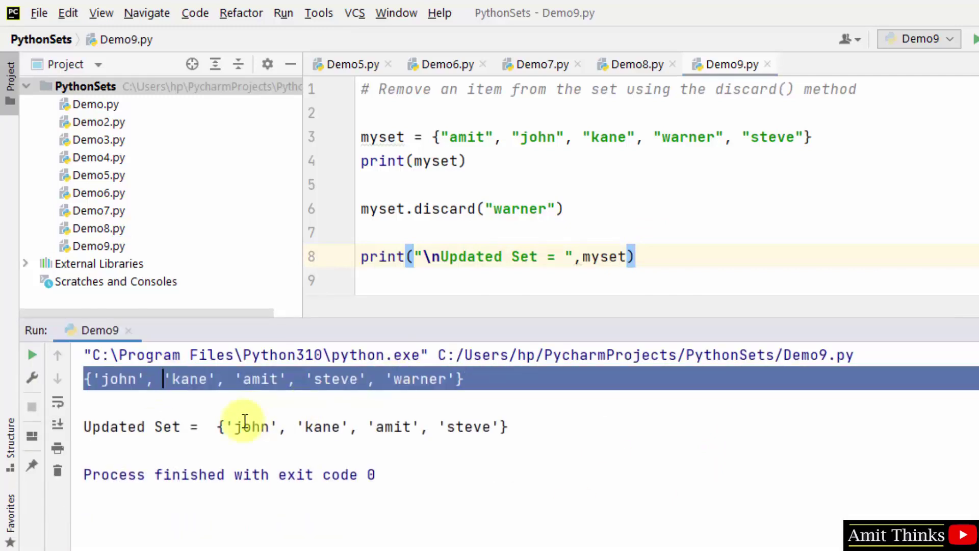
{"action": "left_click_drag", "start_coordinate": [234, 427], "coordinate": [490, 426]}
{"action": "left_click_drag", "start_coordinate": [599, 332], "coordinate": [597, 528]}
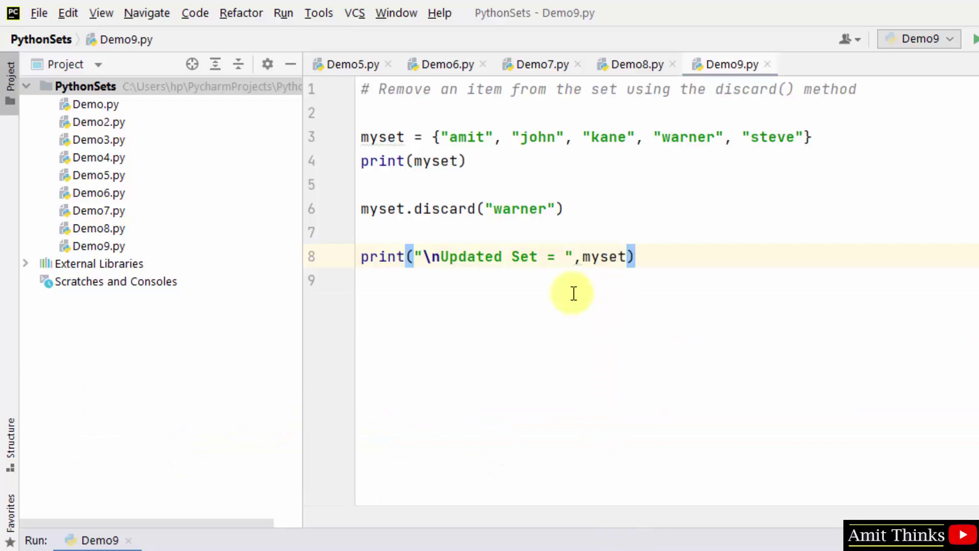
- Duplicate the discard line and change the copy to discard 'jacob'
{"action": "left_click", "coordinate": [557, 208]}
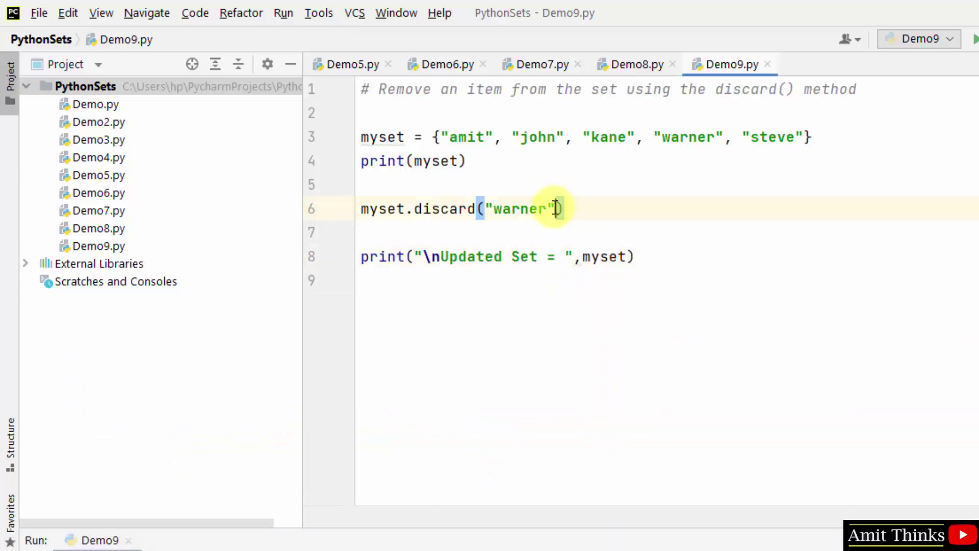
{"action": "triple_click", "coordinate": [586, 207]}
{"action": "key", "text": "ctrl+c"}
{"action": "left_click", "coordinate": [585, 209]}
{"action": "key", "text": "Return"}
{"action": "key", "text": "ctrl+v"}
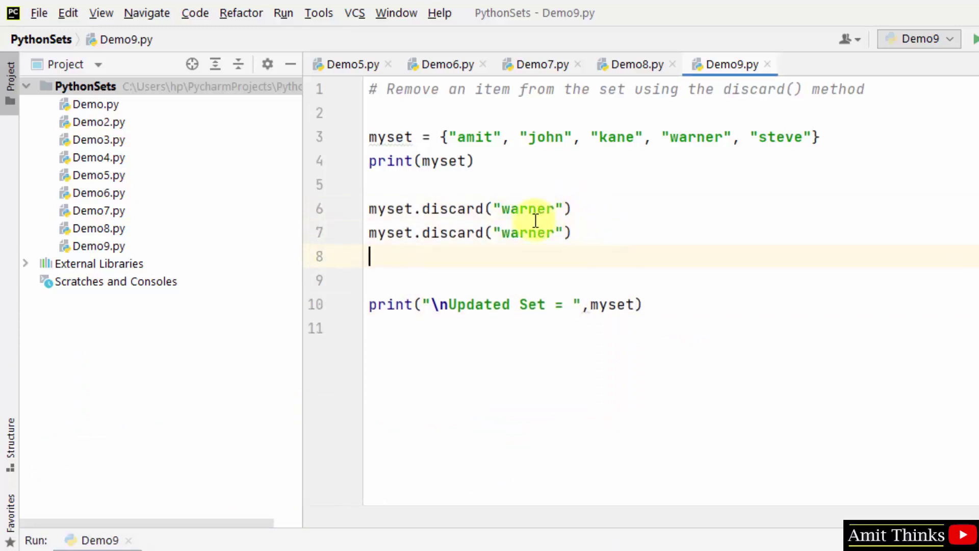
{"action": "key", "text": "BackSpace"}
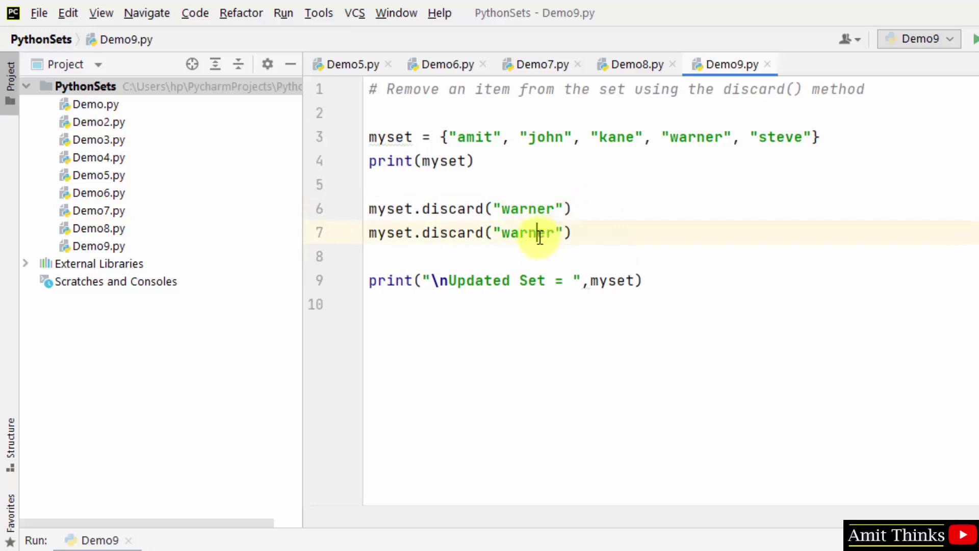
{"action": "double_click", "coordinate": [538, 232]}
{"action": "type", "text": "jacob"}
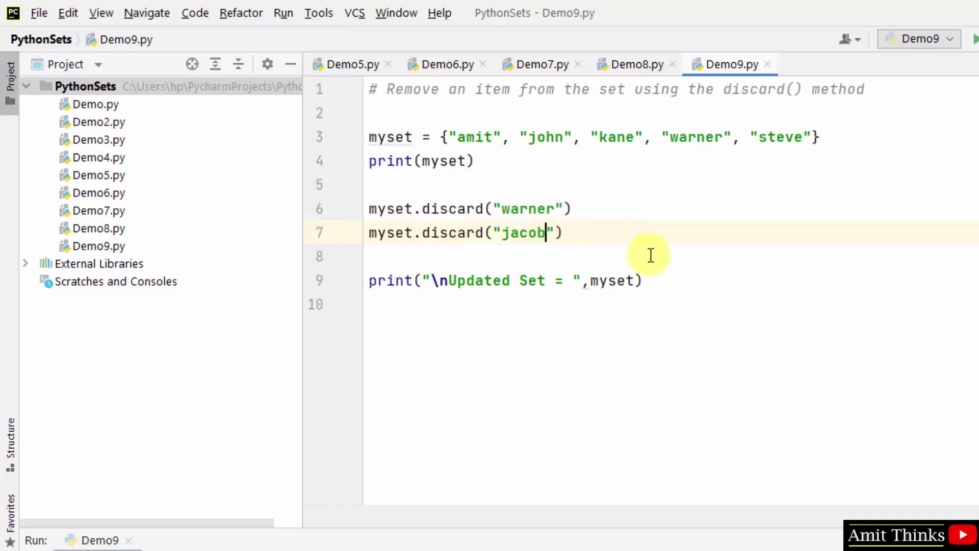
{"action": "double_click", "coordinate": [521, 233]}
{"action": "double_click", "coordinate": [674, 132]}
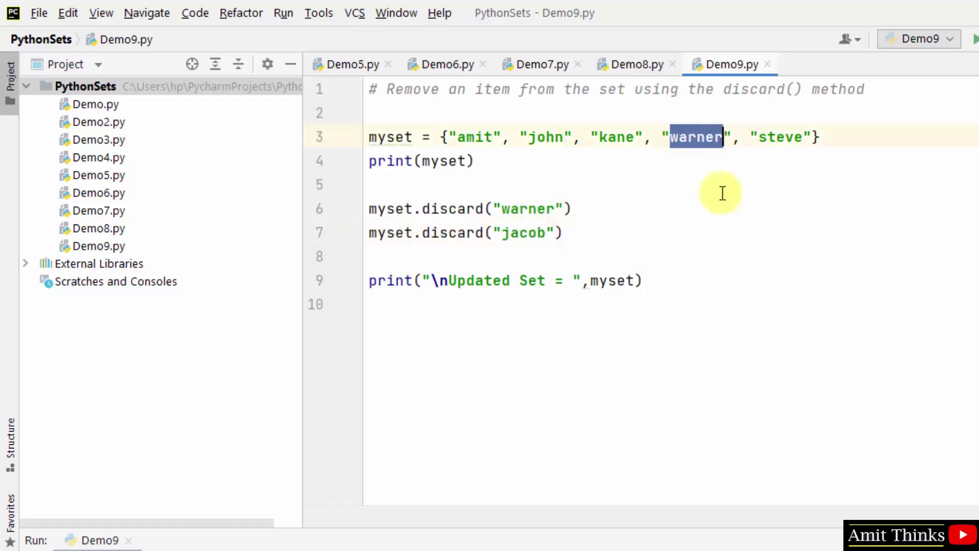
- Rerun Demo9 and confirm discarding 'jacob' raises no error while 'warner' stays removed
{"action": "right_click", "coordinate": [721, 191]}
{"action": "left_click", "coordinate": [819, 399]}
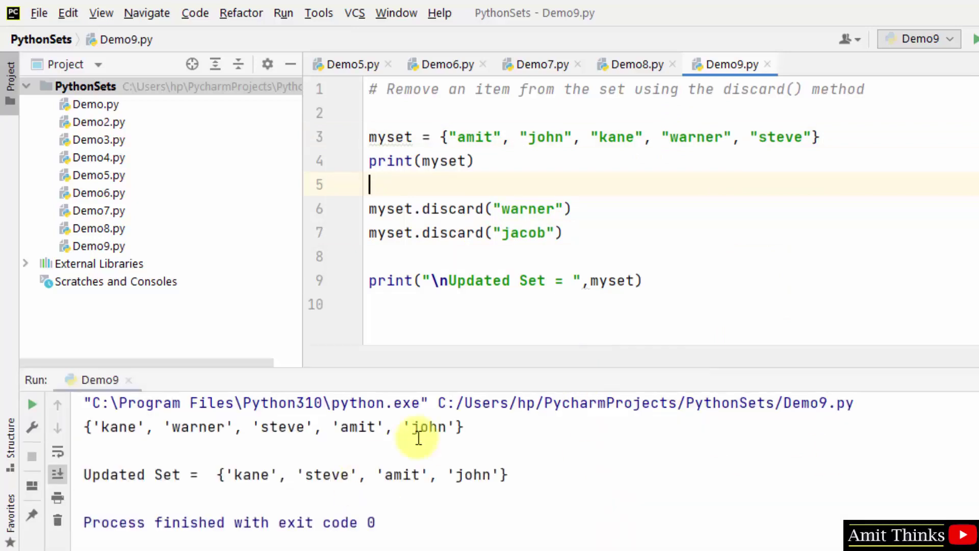
{"action": "double_click", "coordinate": [539, 236]}
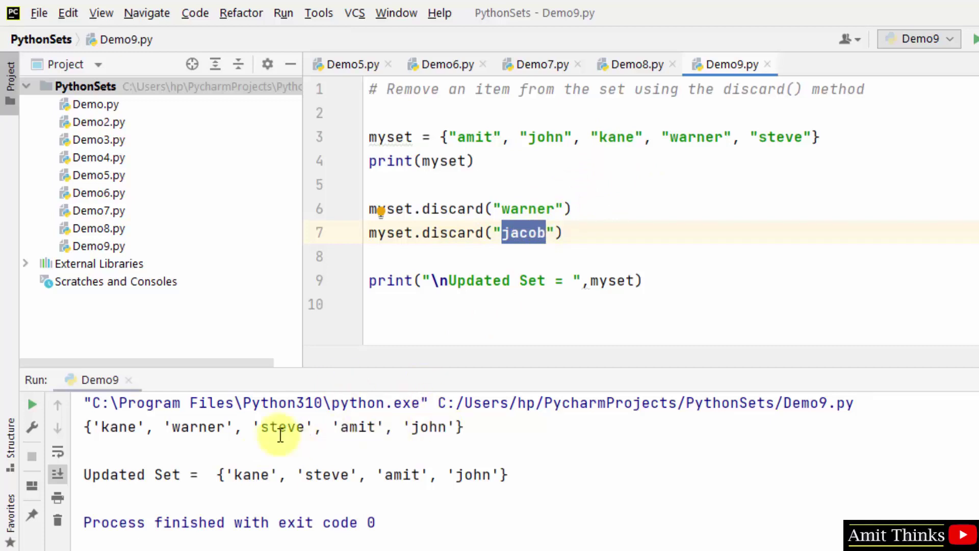
- Add a comment that discarding an absent item raises no error; comment out the 'jacob' line
{"action": "left_click", "coordinate": [599, 205]}
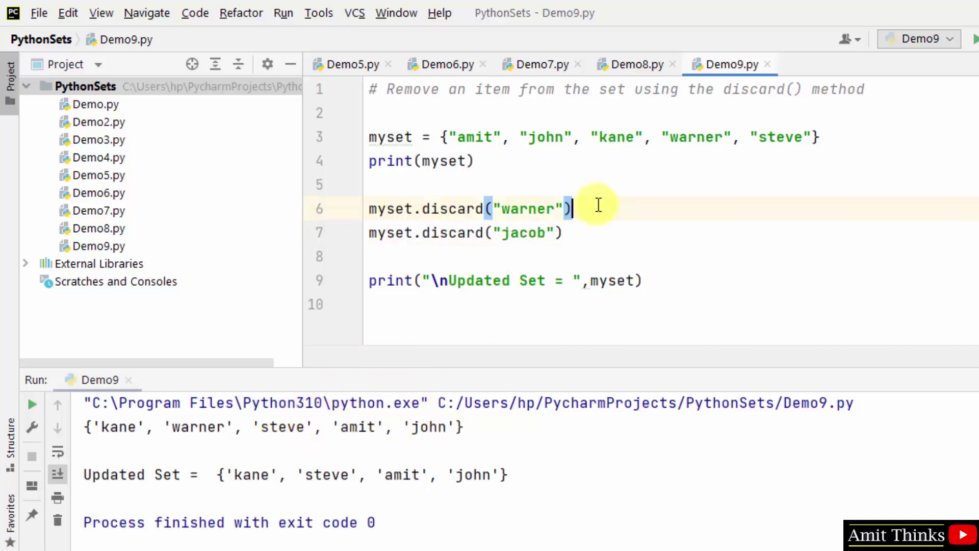
{"action": "key", "text": "Return"}
{"action": "key", "text": "Return"}
{"action": "type", "text": "# no e"}
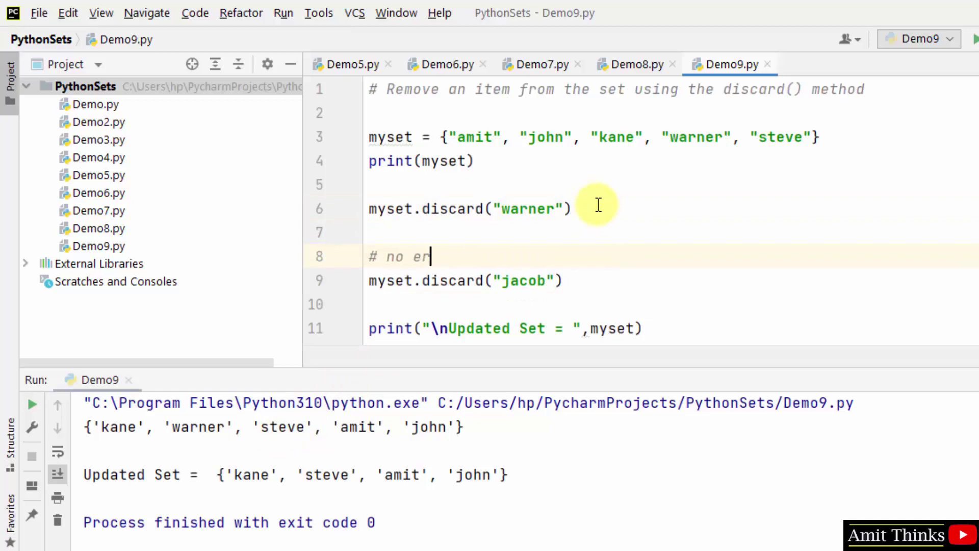
{"action": "type", "text": "ror tho"}
{"action": "key", "text": "BackSpace"}
{"action": "key", "text": "BackSpace"}
{"action": "type", "text": "rown for item not "}
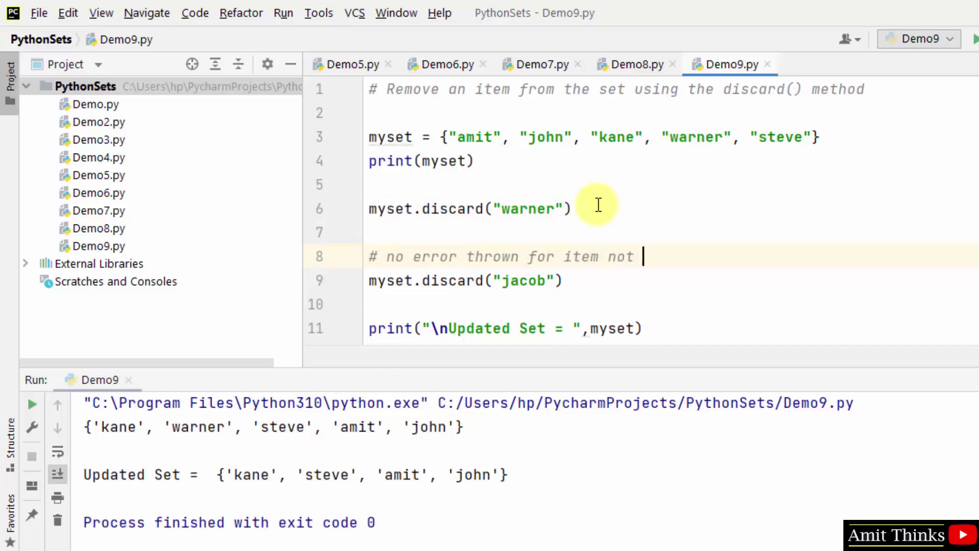
{"action": "type", "text": "in the list"}
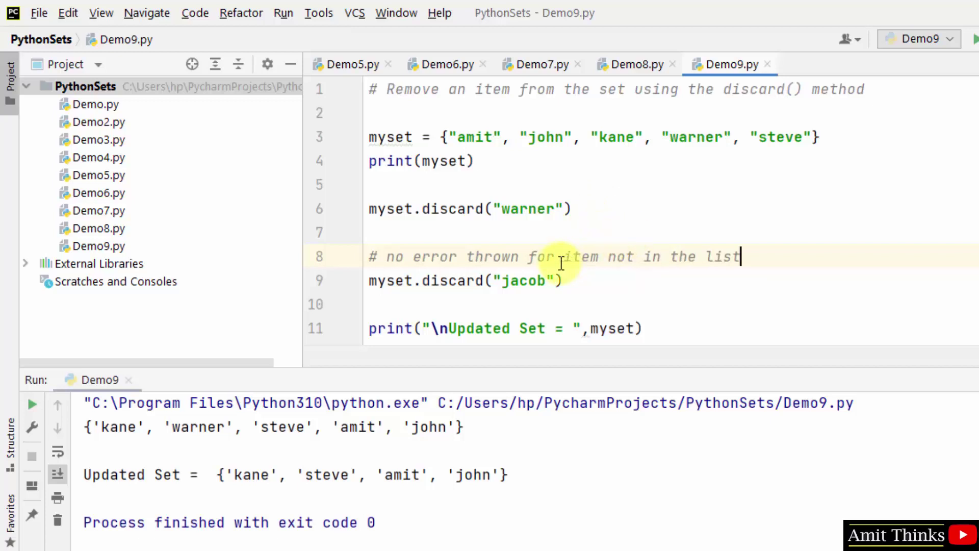
{"action": "type", "text": "removing"}
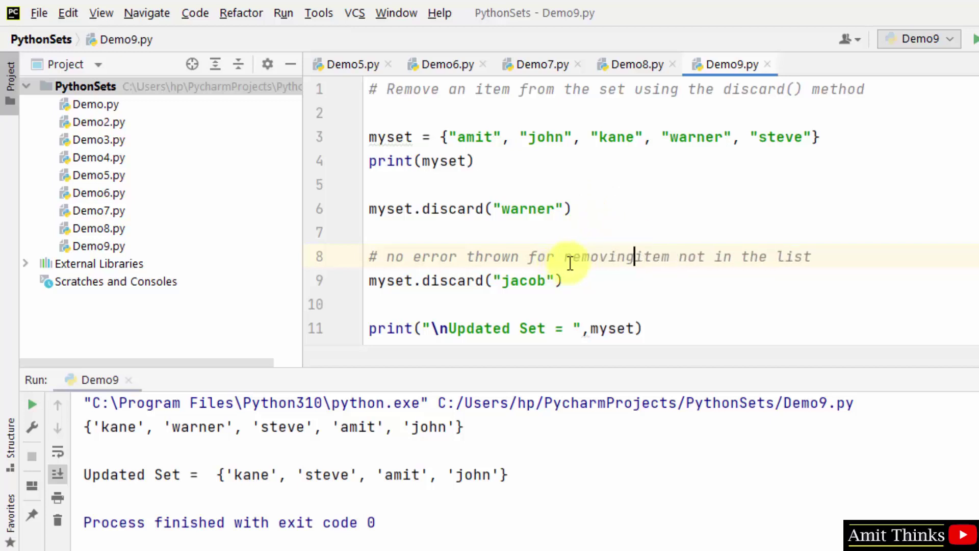
{"action": "type", "text": " an"}
{"action": "left_click", "coordinate": [372, 280]}
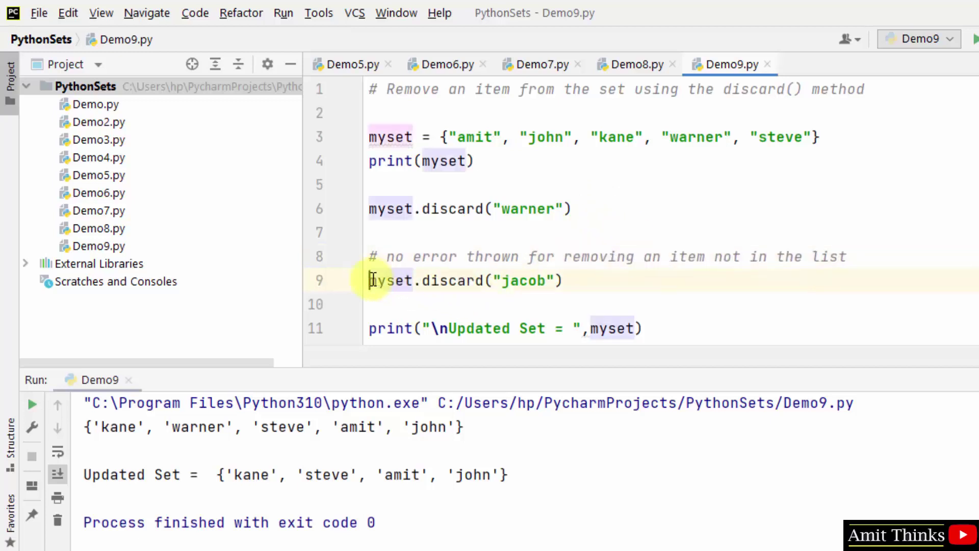
{"action": "type", "text": "#"}
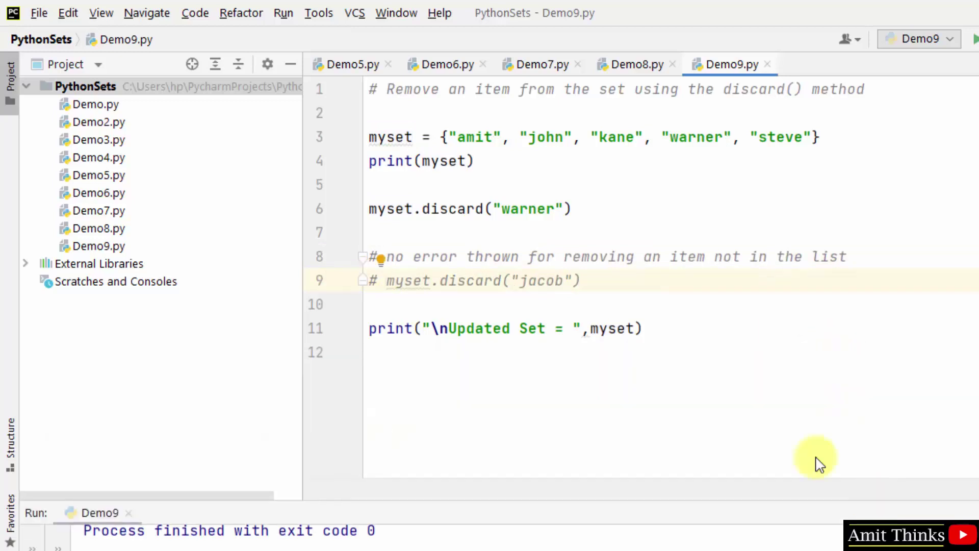
{"action": "key", "text": "ctrl+shift+Down"}
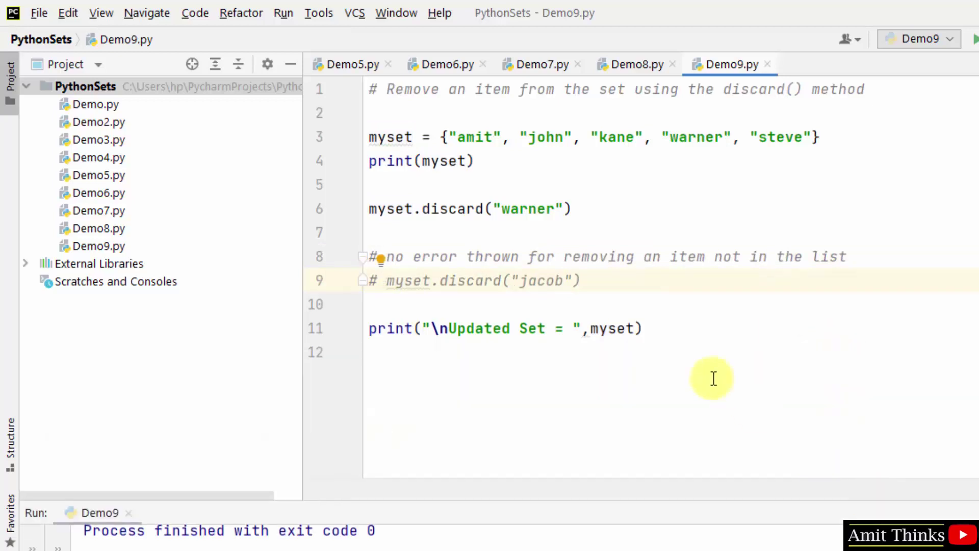